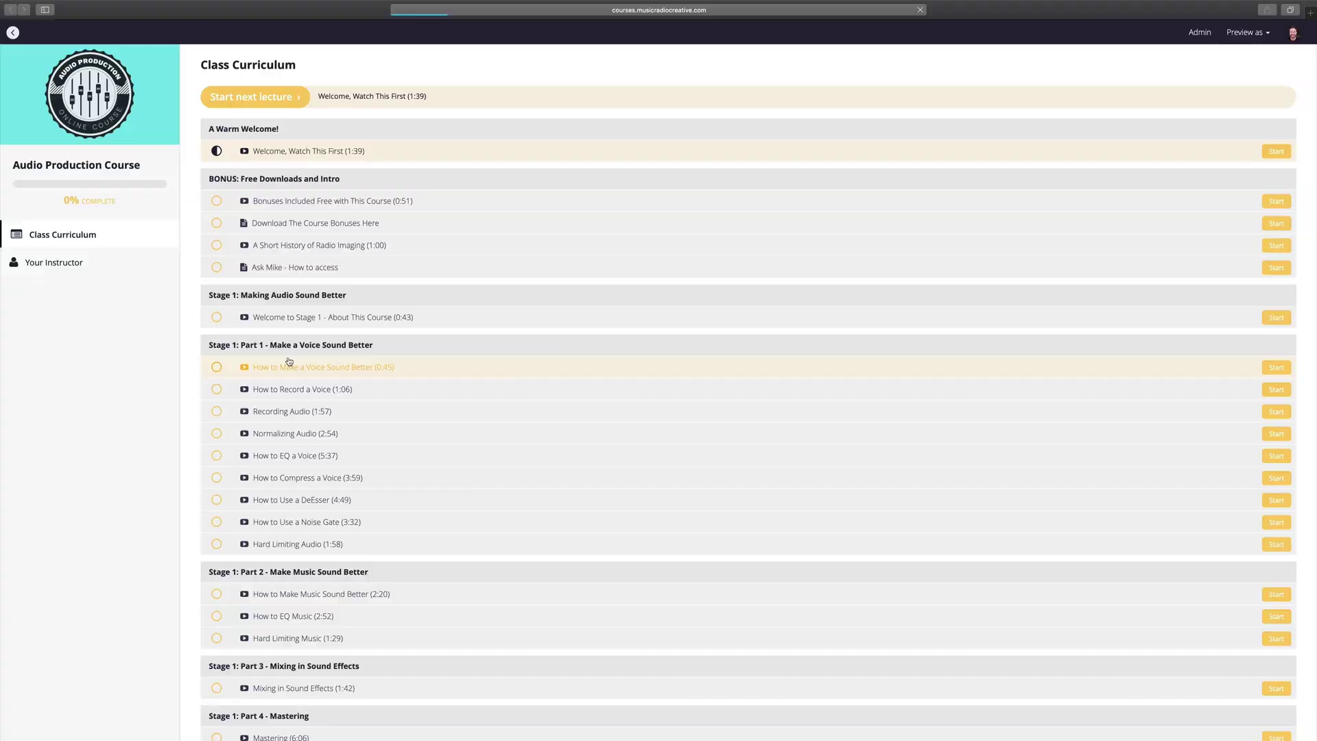
# Step: Open the 'How to Make a Voice Sound Better' lecture under Stage 1: Part 1 of the curriculum
pyautogui.click(288, 363)
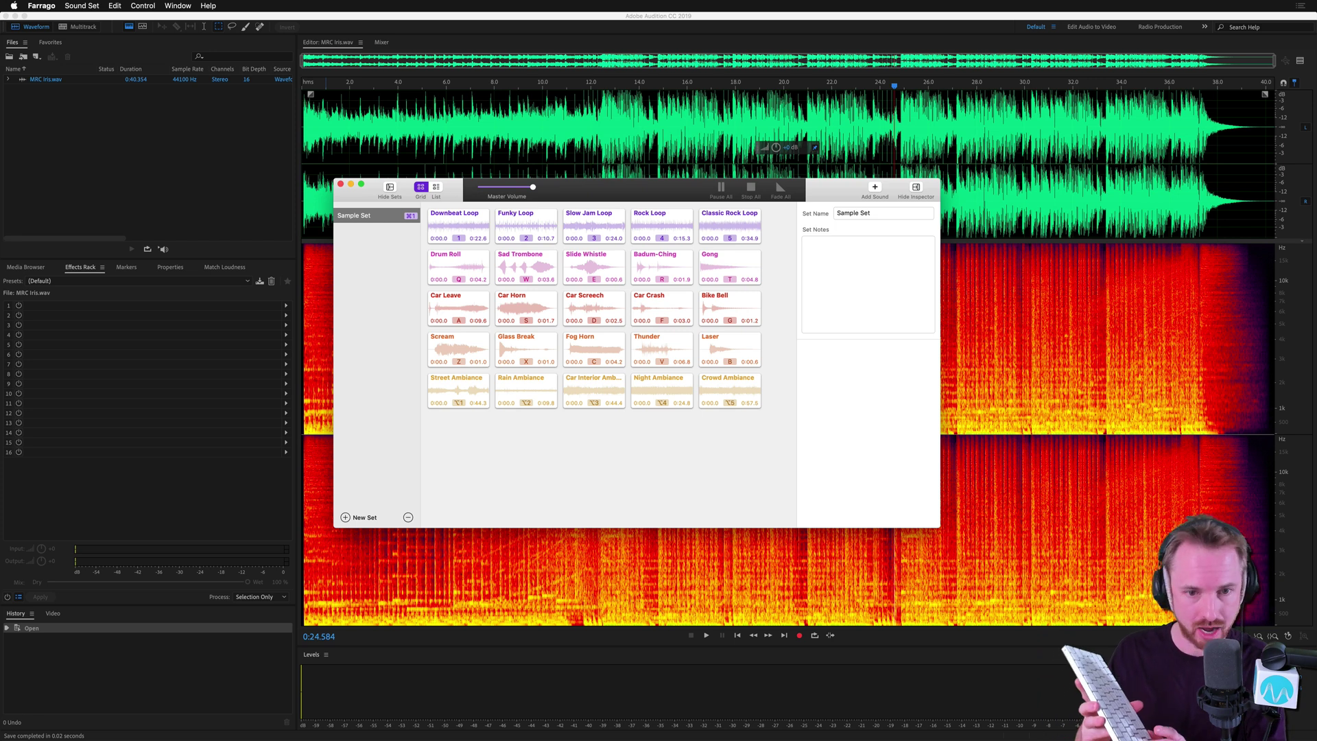
# Step: Fire the Drum Roll (Q), Glass Break (X) and Car Crash (F) sounds, then return to Audition
pyautogui.press('q')
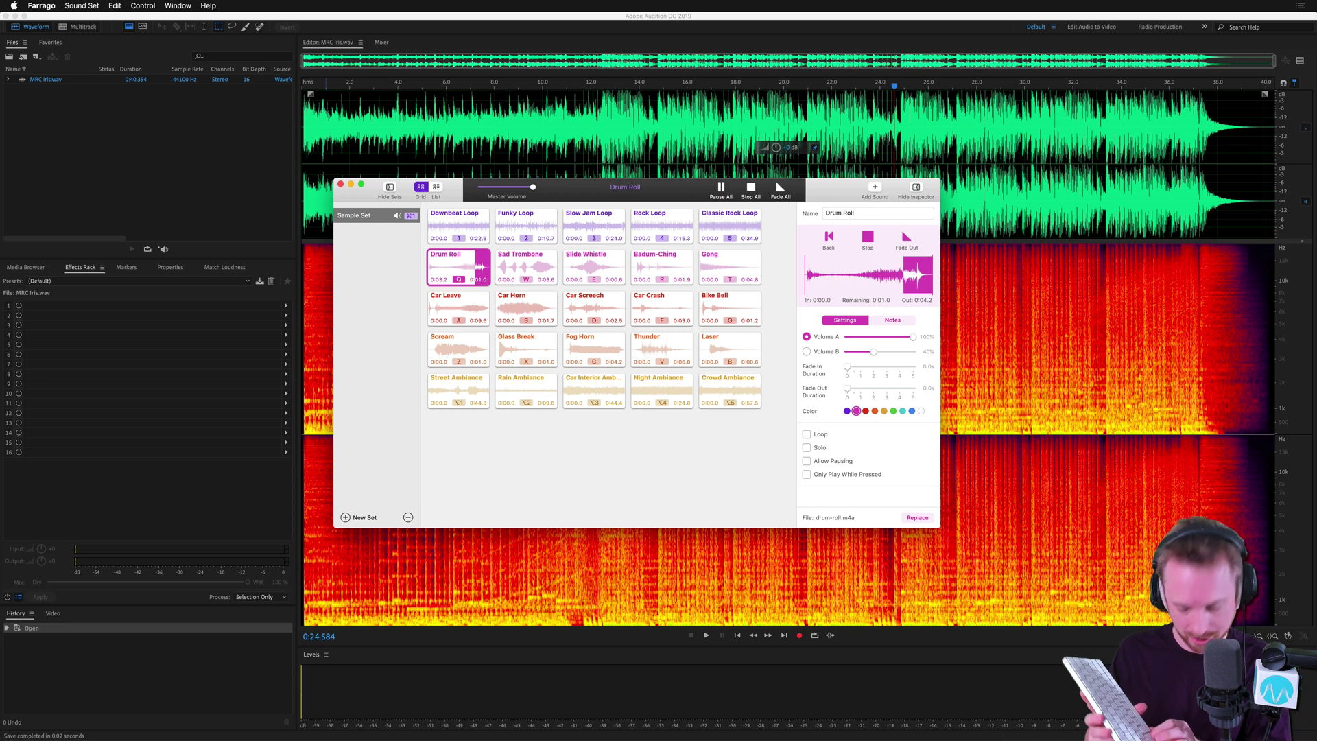
pyautogui.press('x')
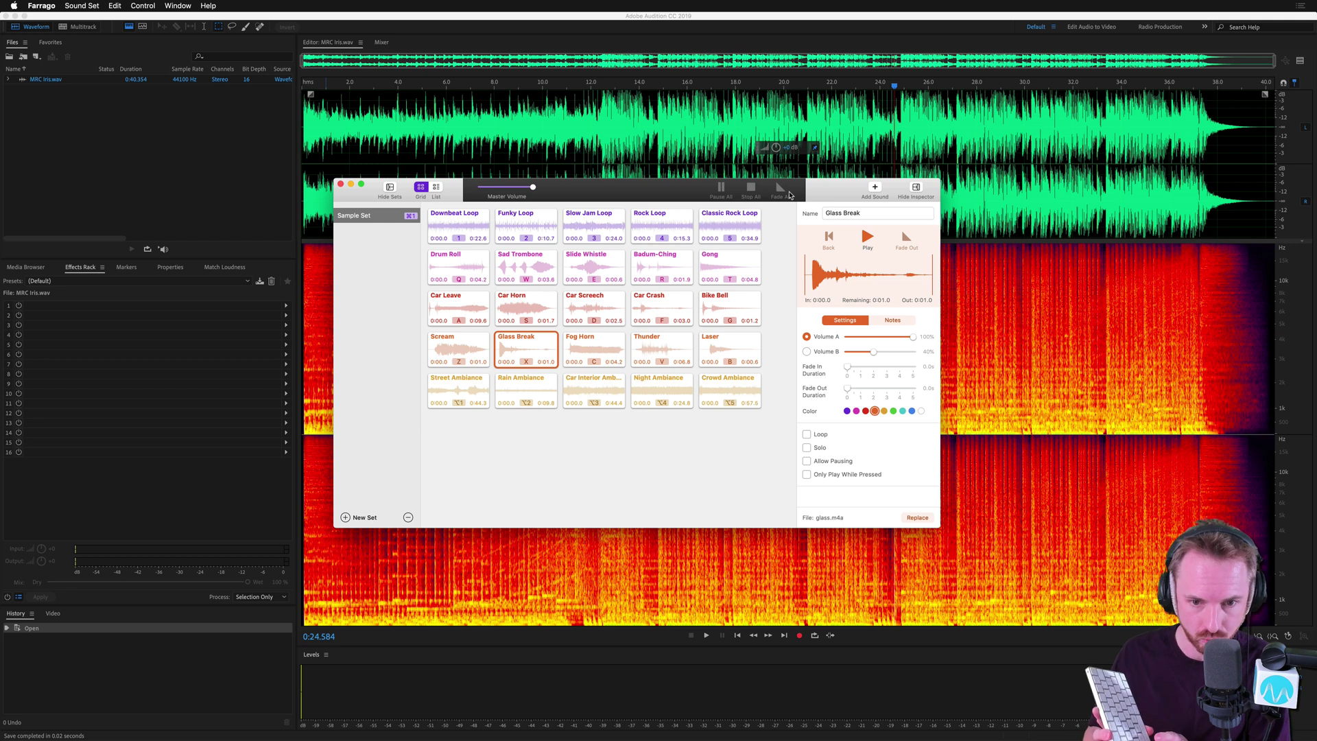
pyautogui.press('f')
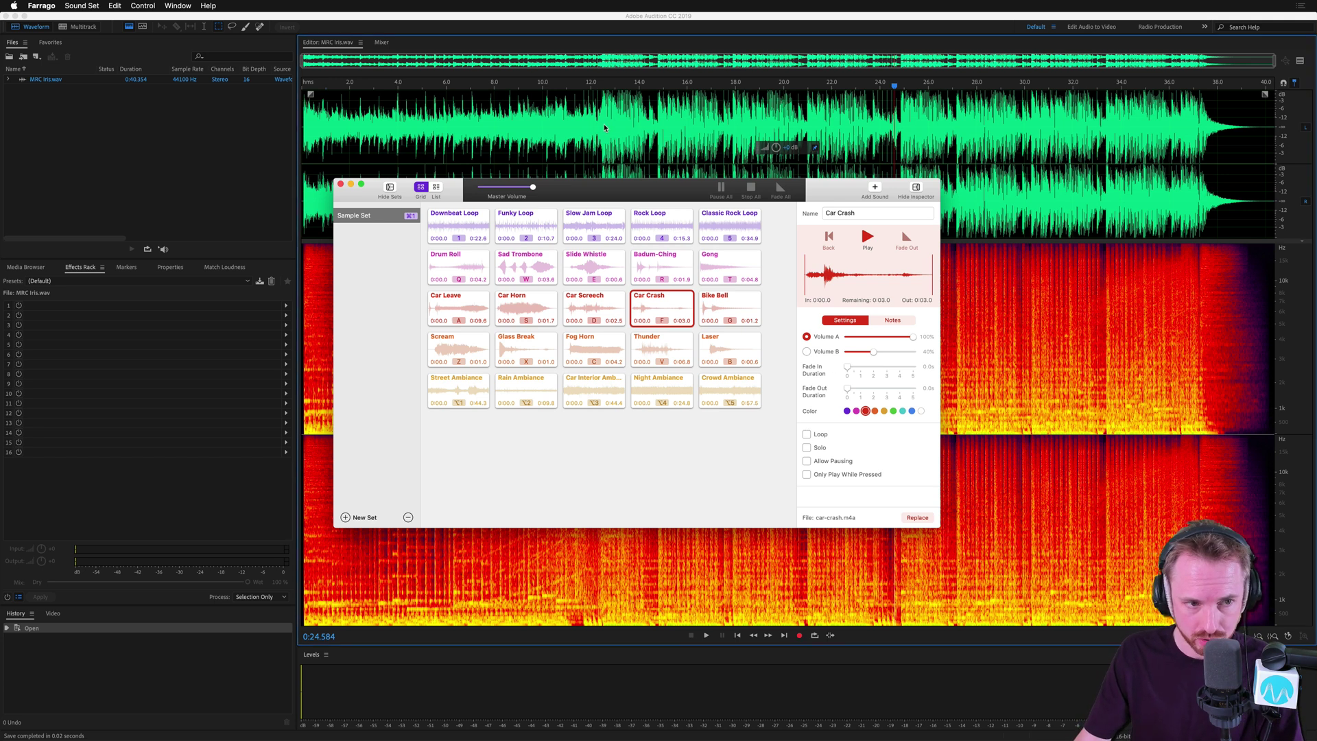
pyautogui.click(604, 127)
# Step: Preview the jingle from about 10 seconds and mark the beat near 12.5 seconds
pyautogui.click(550, 127)
pyautogui.press('space')
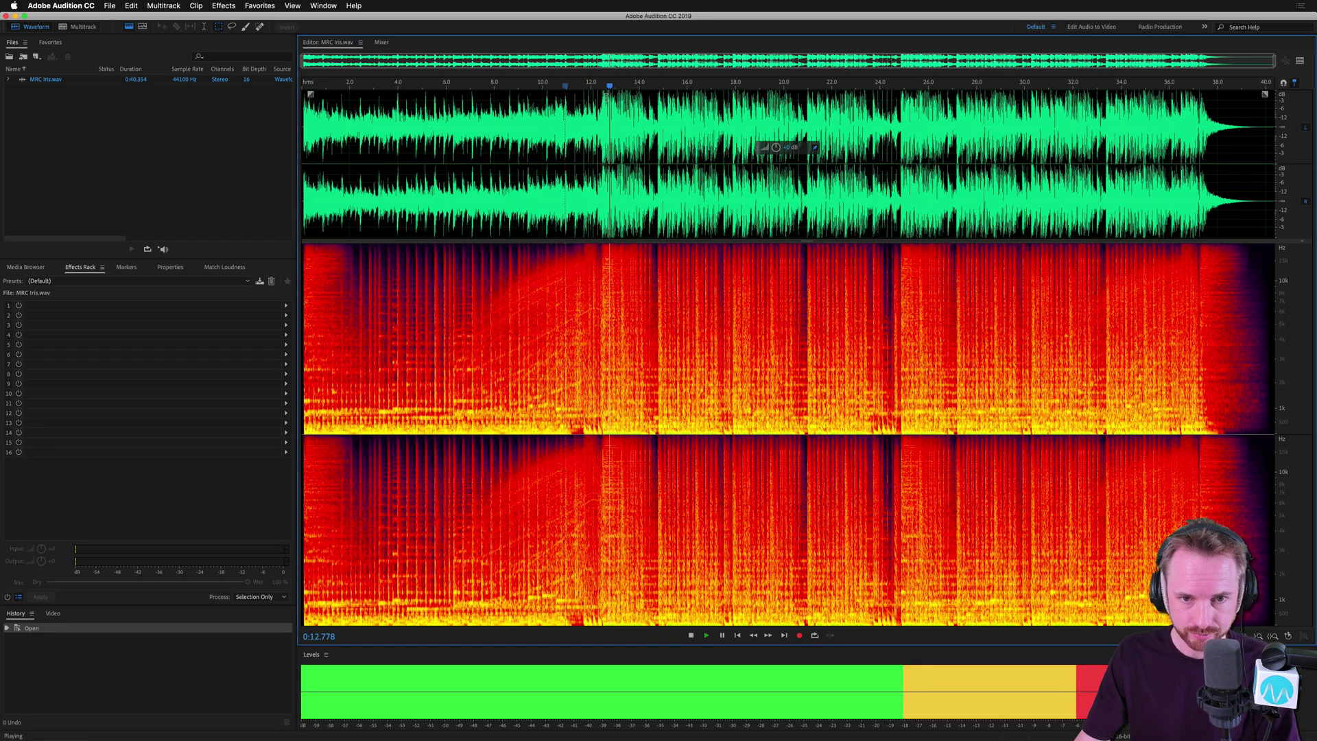
pyautogui.press('space')
pyautogui.scroll(3, 609, 128)
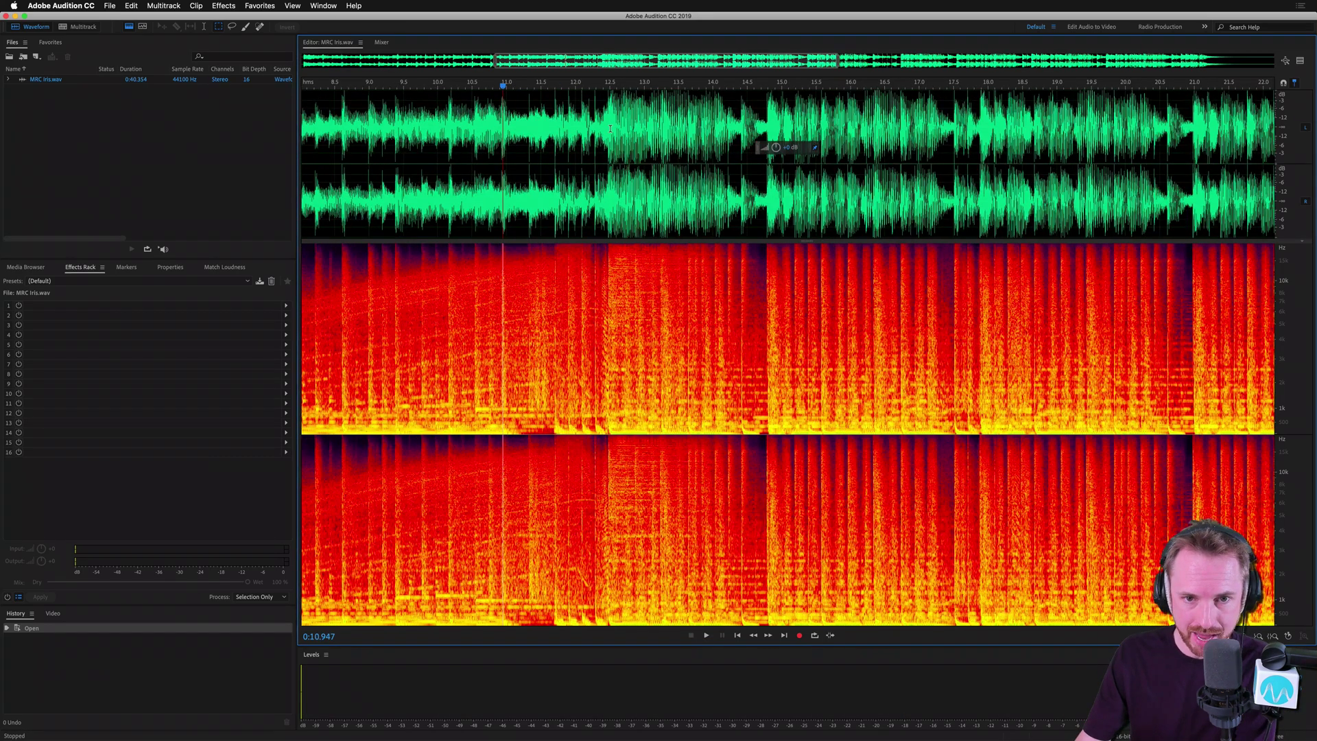
pyautogui.click(609, 128)
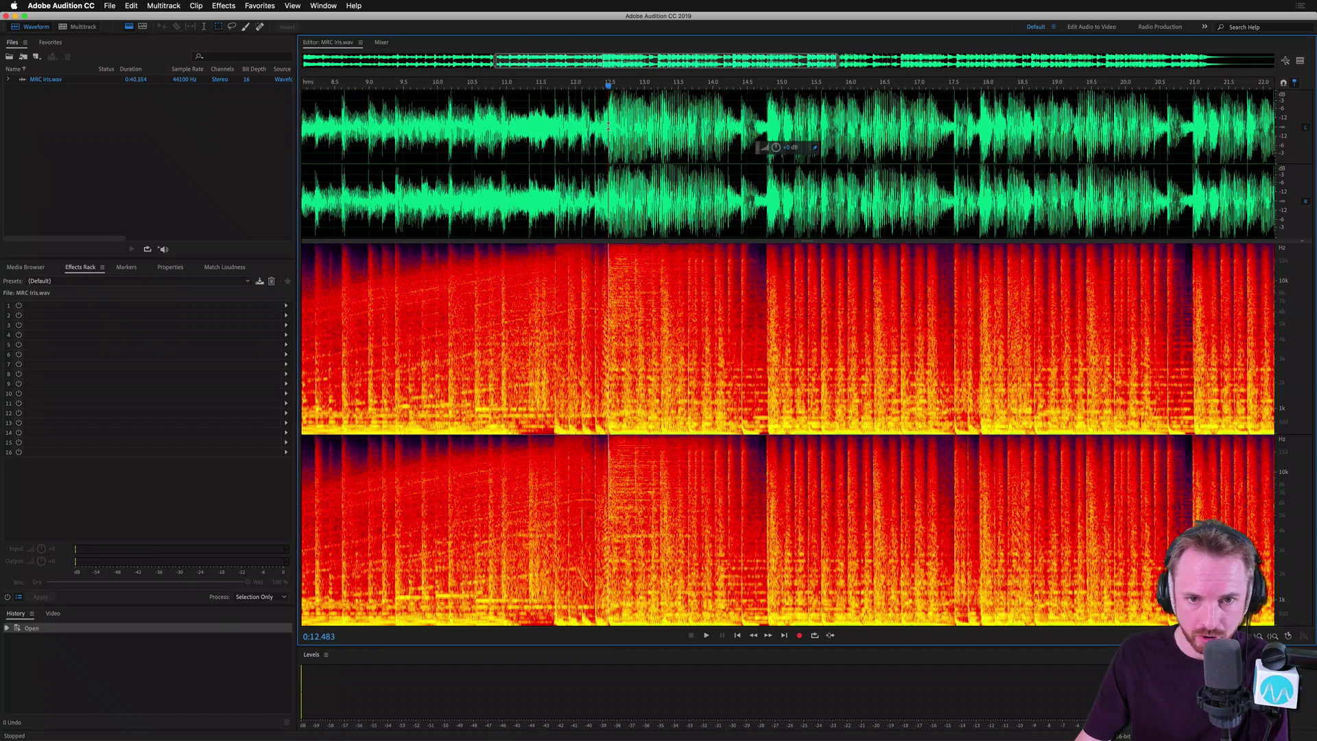
pyautogui.press('space')
pyautogui.press('space')
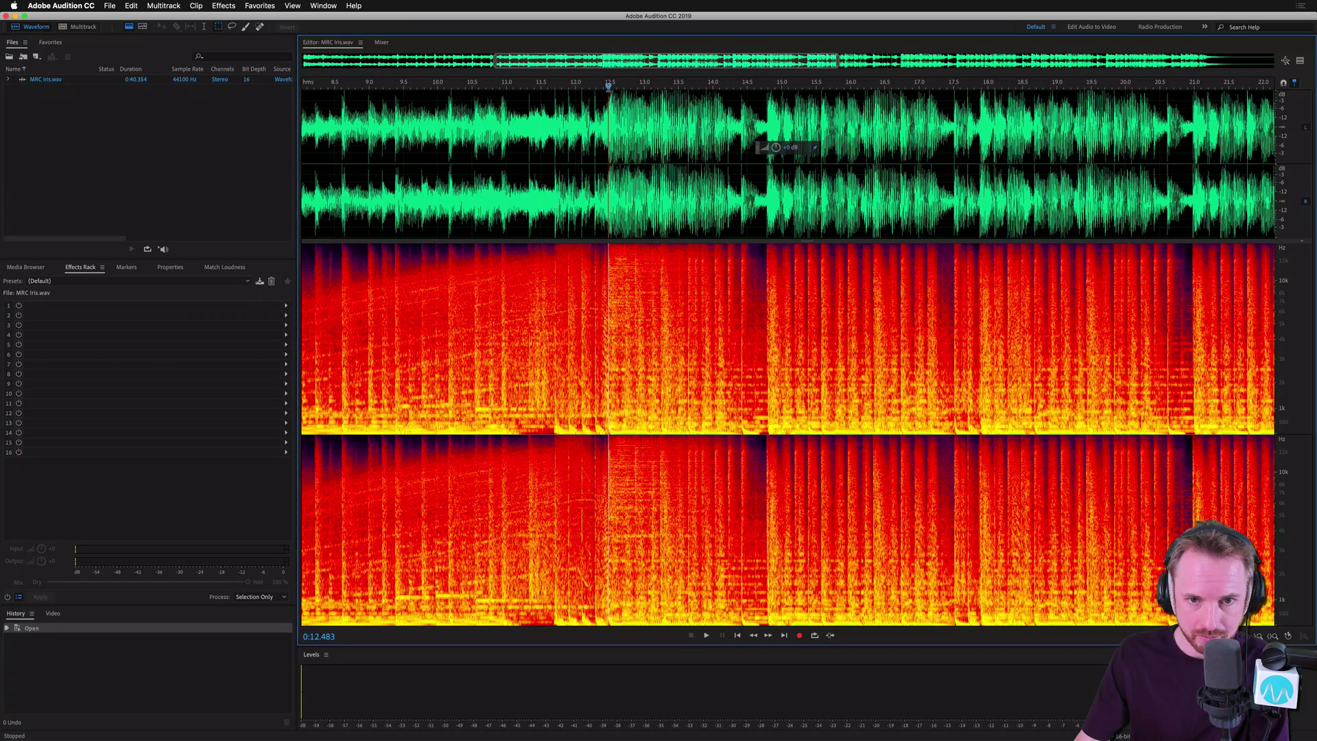
# Step: Zoom into the transient, hide the spectral display, and park the playhead on its 0:12.483 onset
pyautogui.scroll(15, 609, 128)
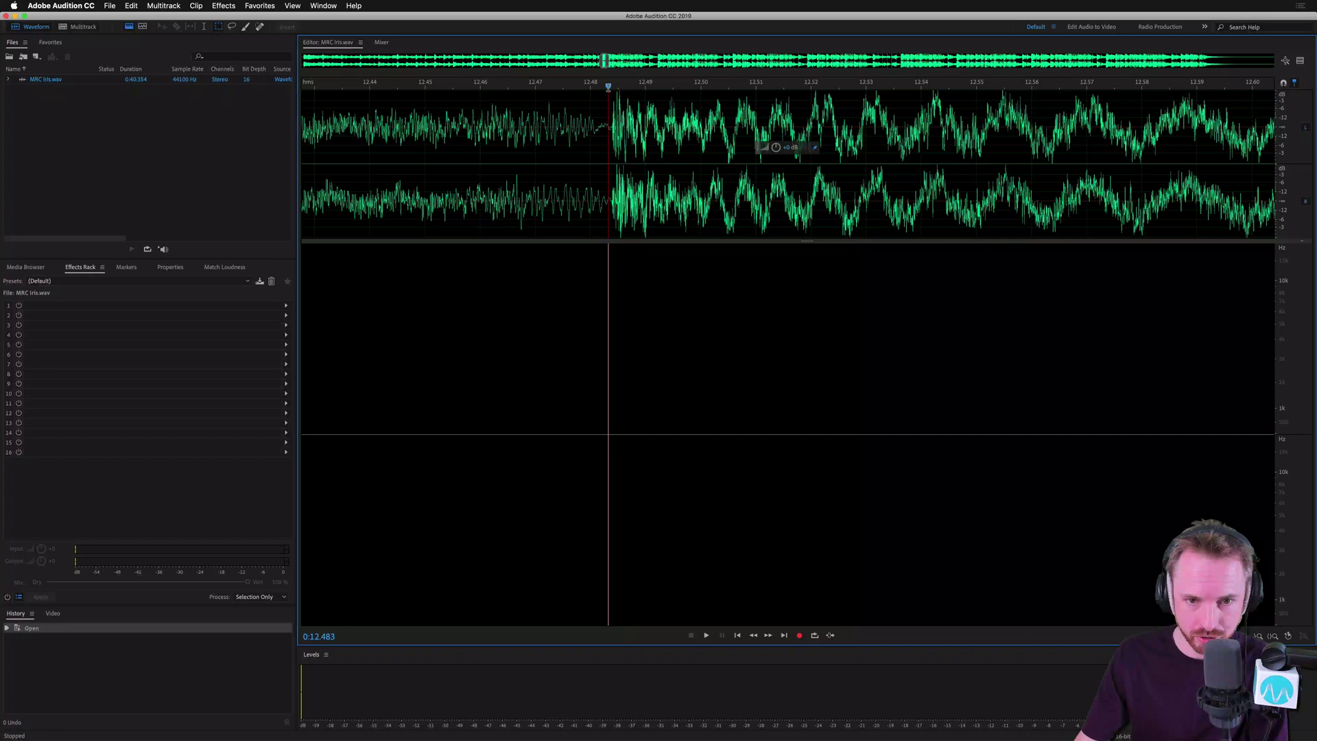
pyautogui.scroll(3, 610, 128)
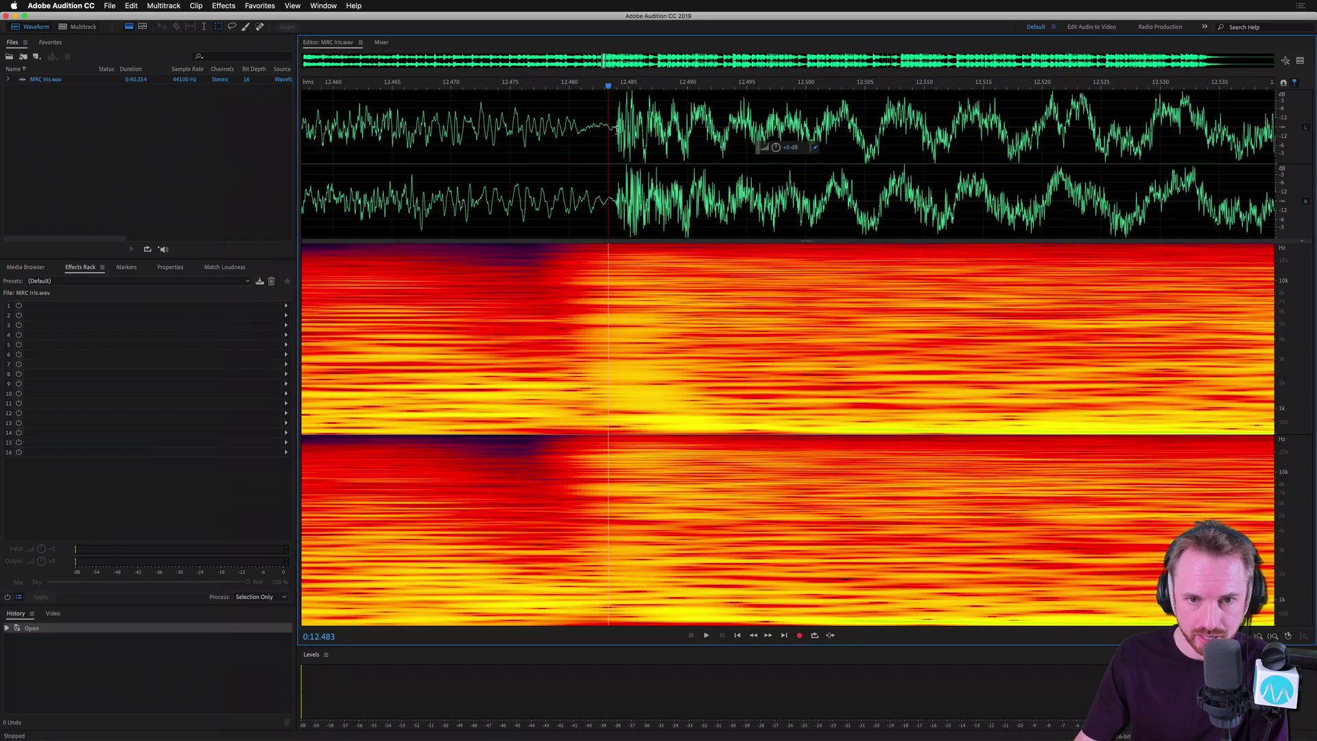
pyautogui.click(616, 129)
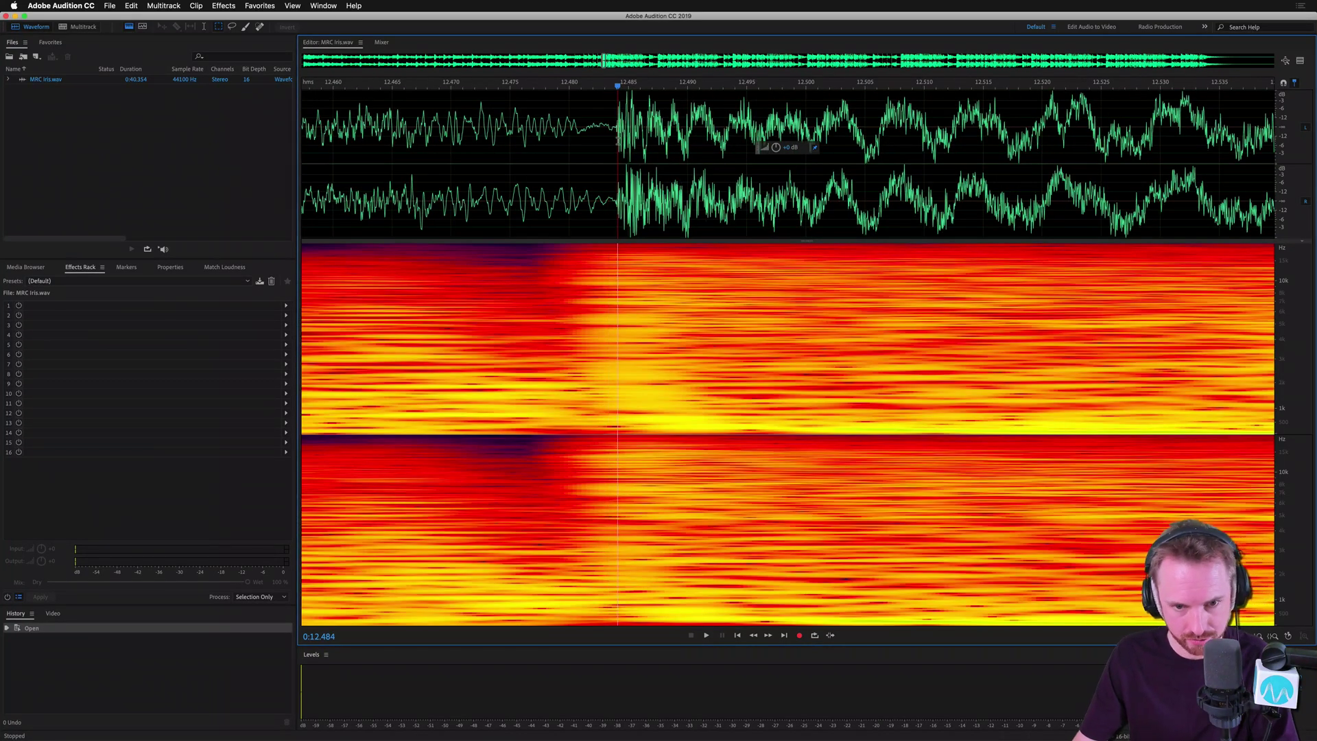
pyautogui.hotkey('shift', 'd')
pyautogui.click(613, 185)
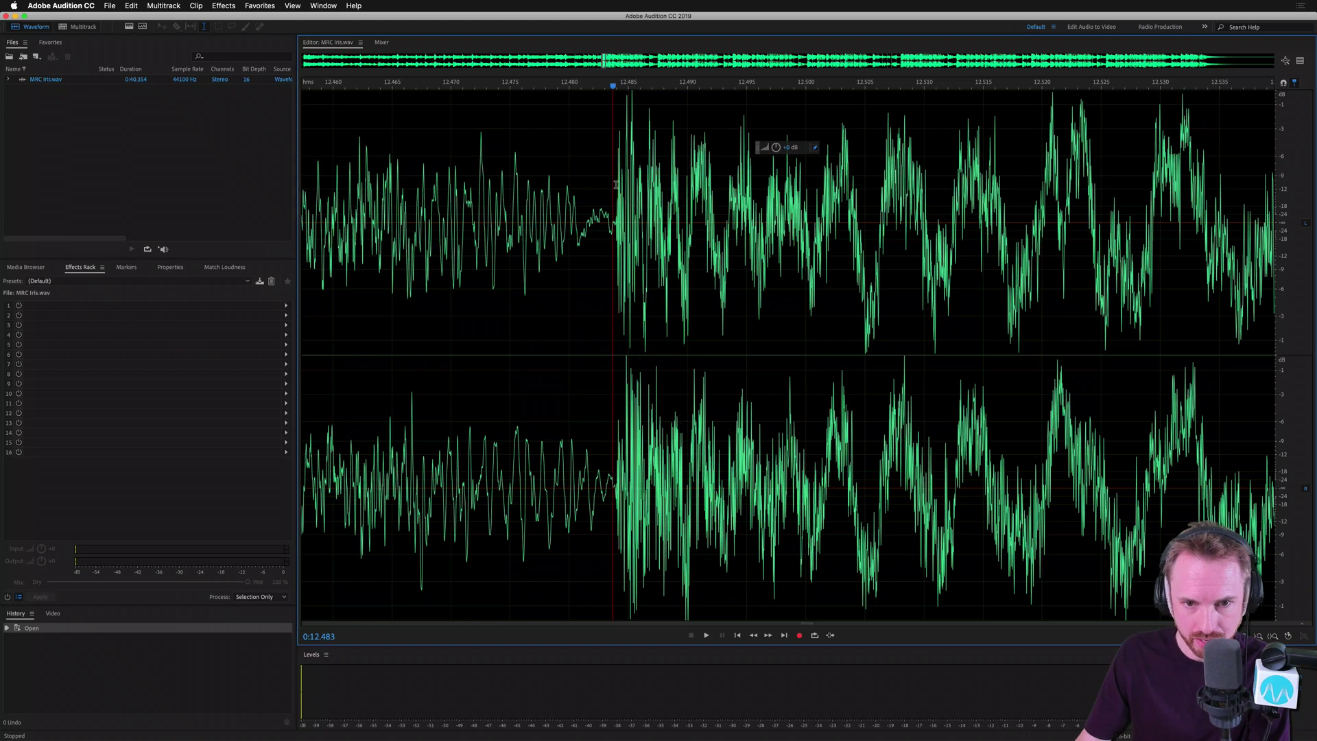
pyautogui.click(616, 184)
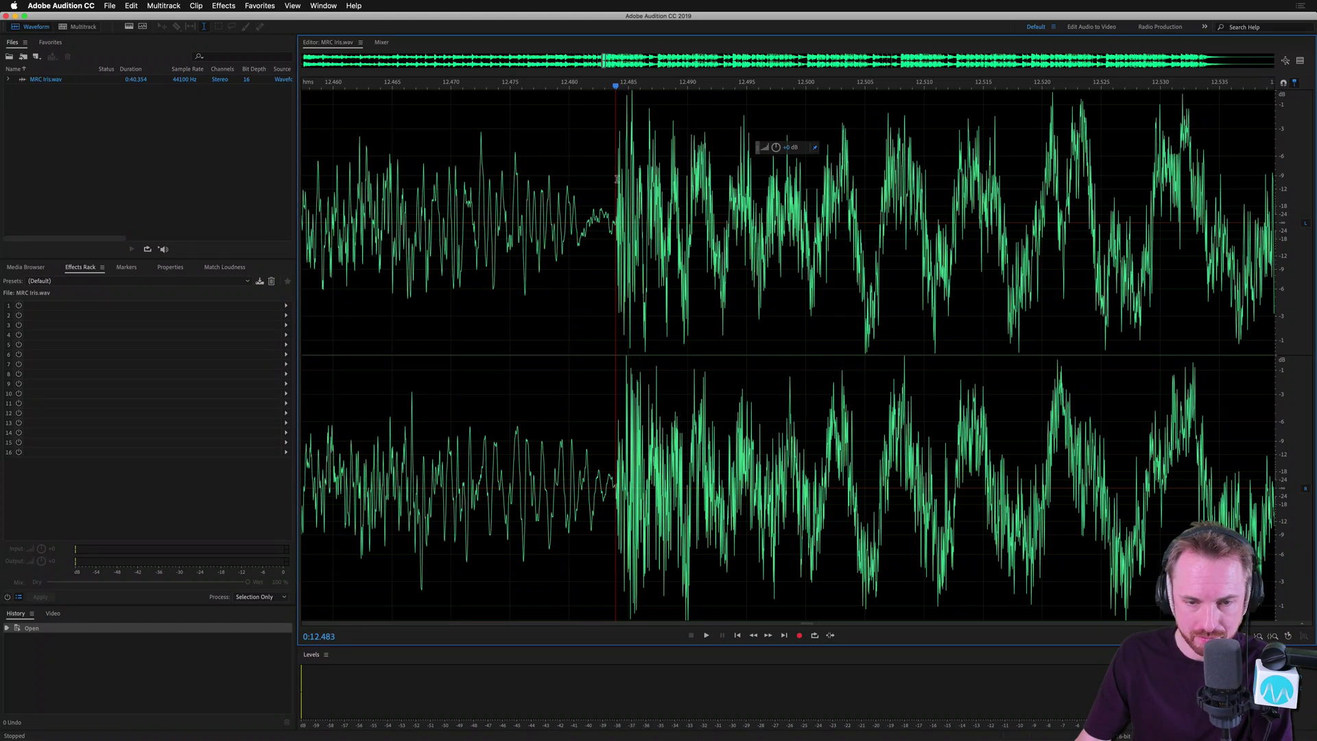
pyautogui.scroll(-10, 608, 83)
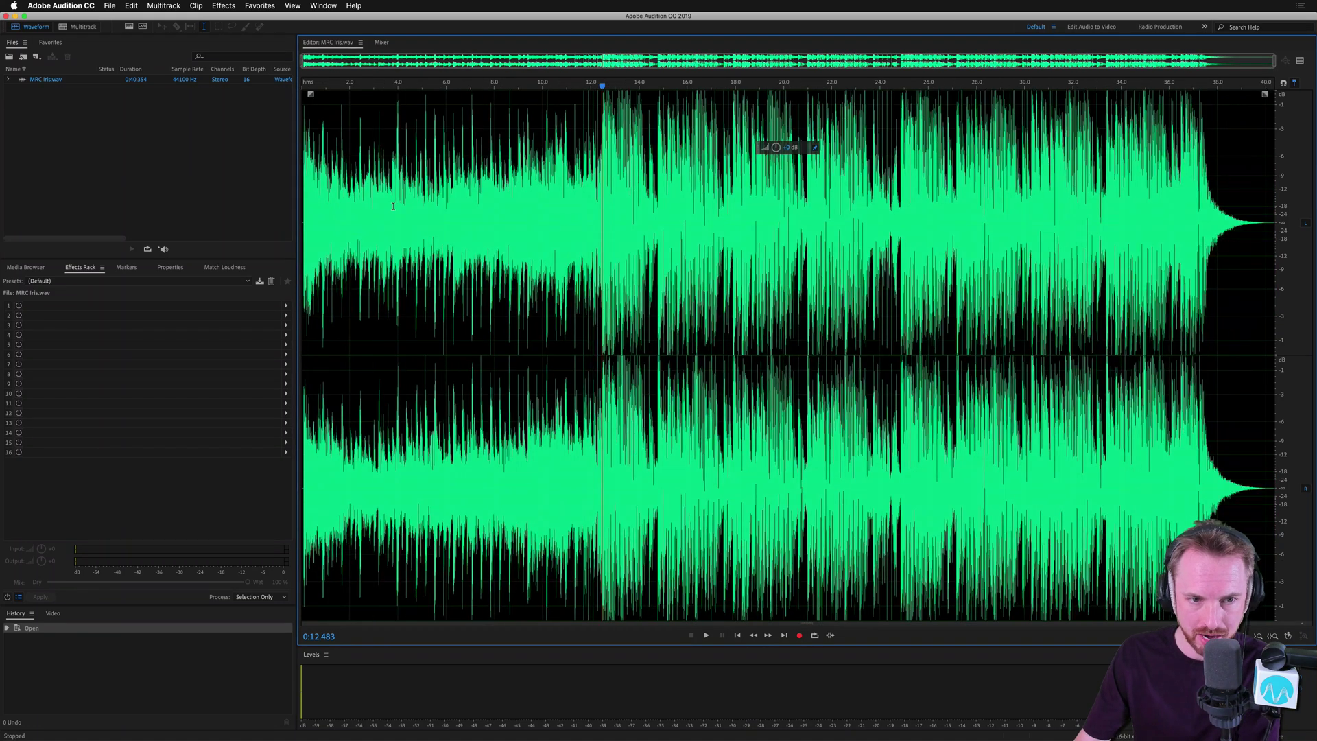
# Step: Delete the audio before the loop point and preview the trimmed jingle
pyautogui.moveTo(393, 205); pyautogui.dragTo(234, 203)
pyautogui.press('Delete')
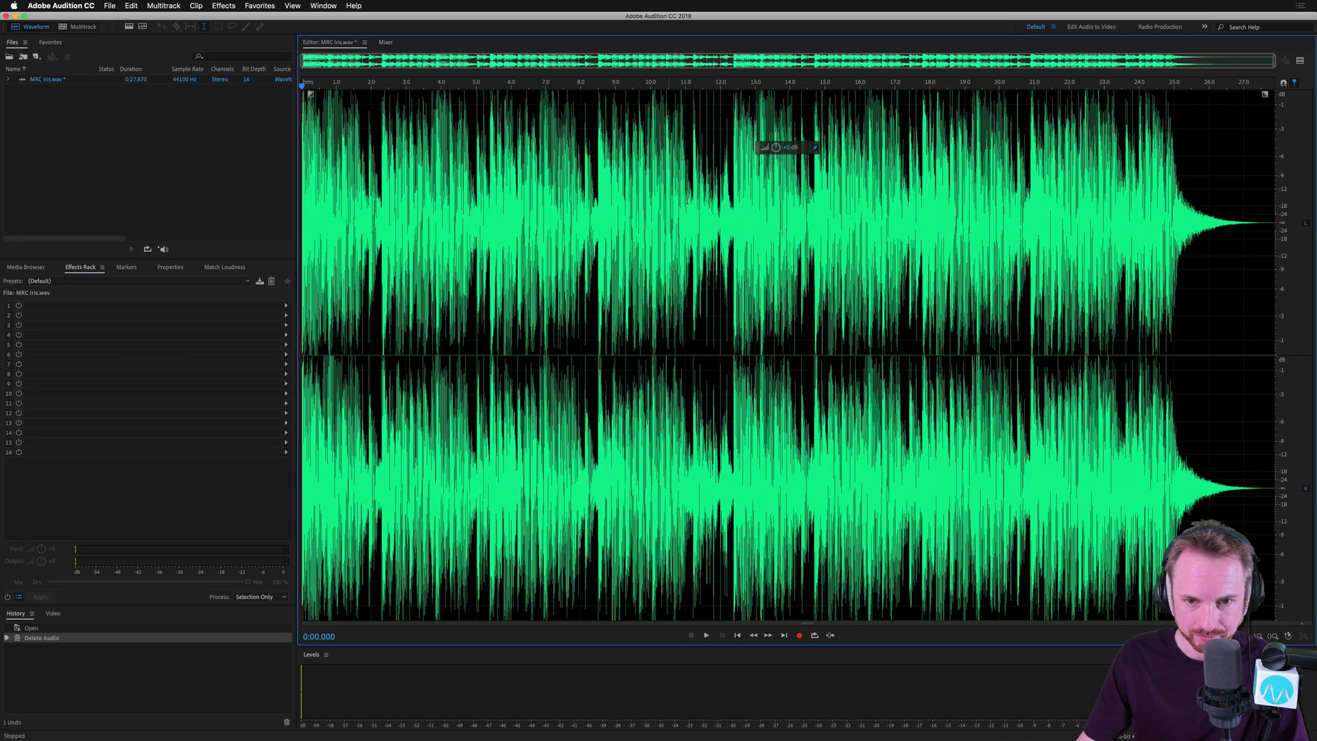
pyautogui.press('space')
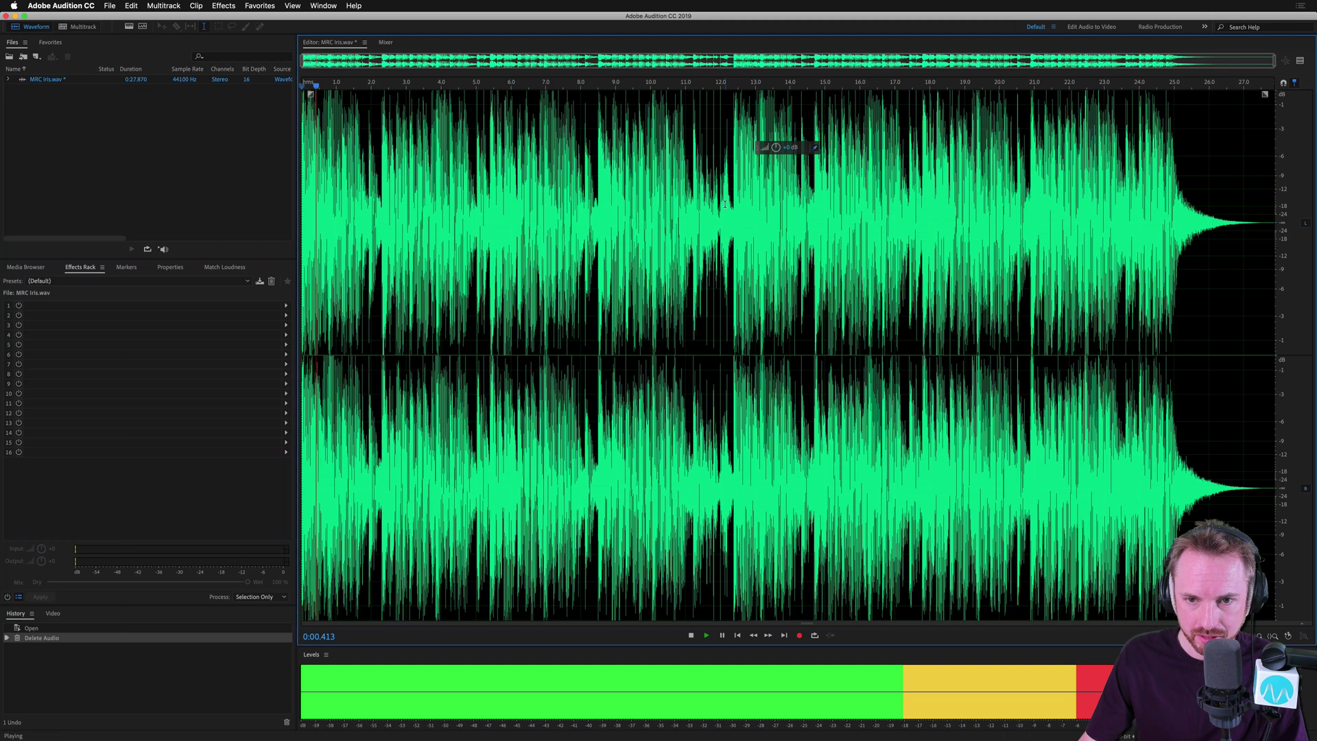
pyautogui.press('space')
# Step: Locate the loop point near 12 seconds and select from 12.385 s to the end of the file
pyautogui.click(718, 207)
pyautogui.press('space')
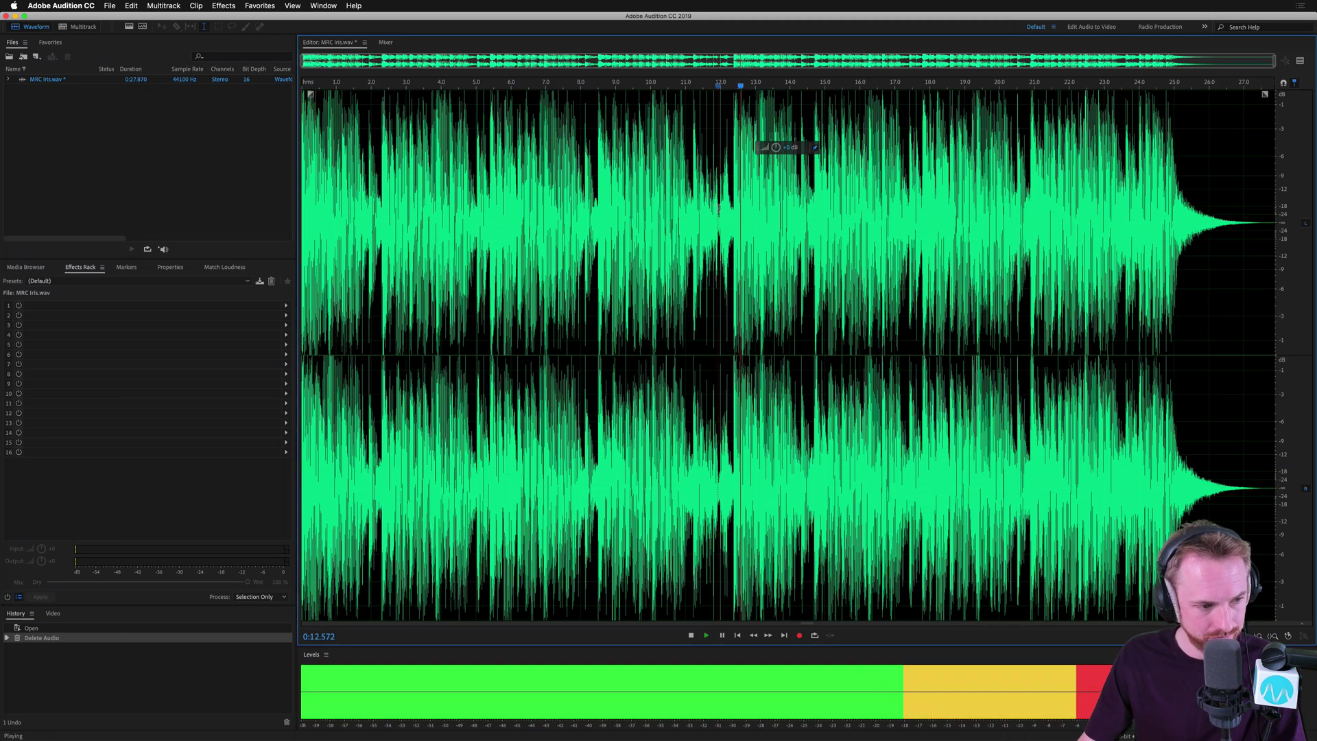
pyautogui.press('space')
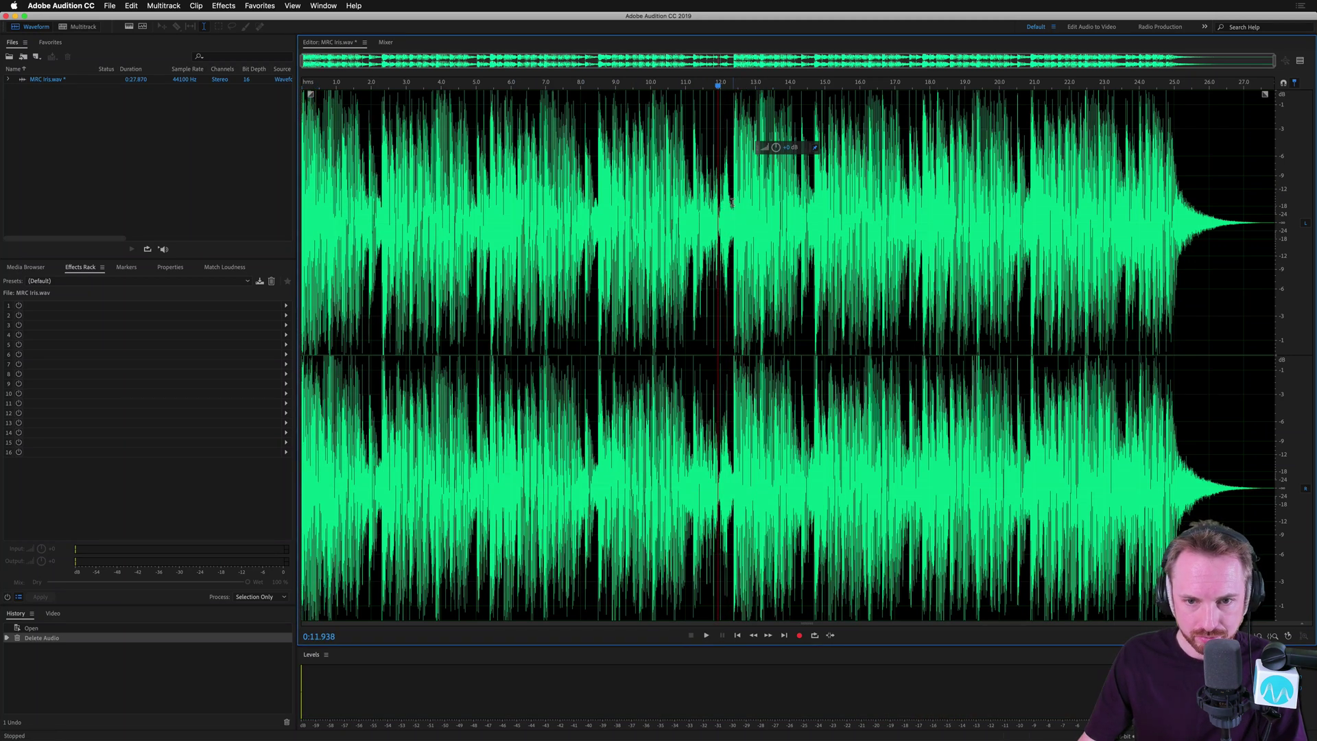
pyautogui.moveTo(734, 206); pyautogui.dragTo(975, 206)
pyautogui.hotkey('shift', 'End')
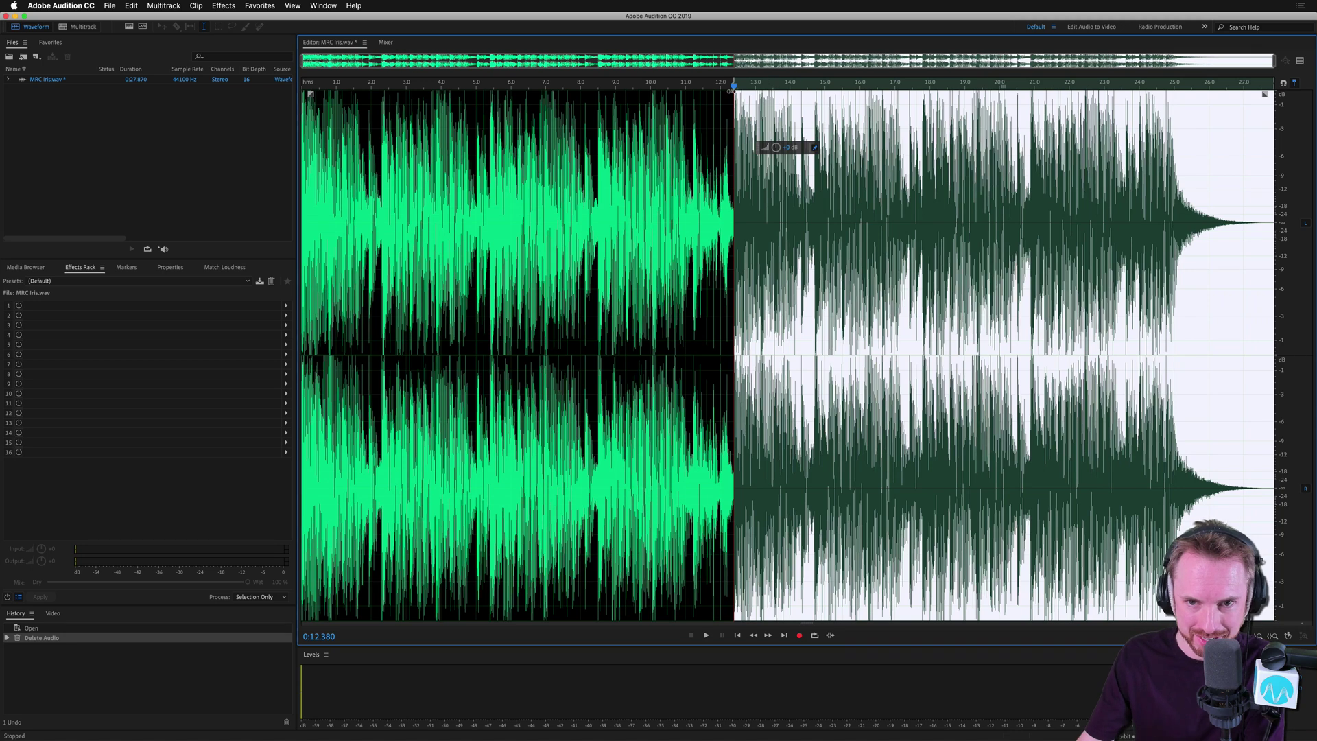
pyautogui.scroll(10, 731, 85)
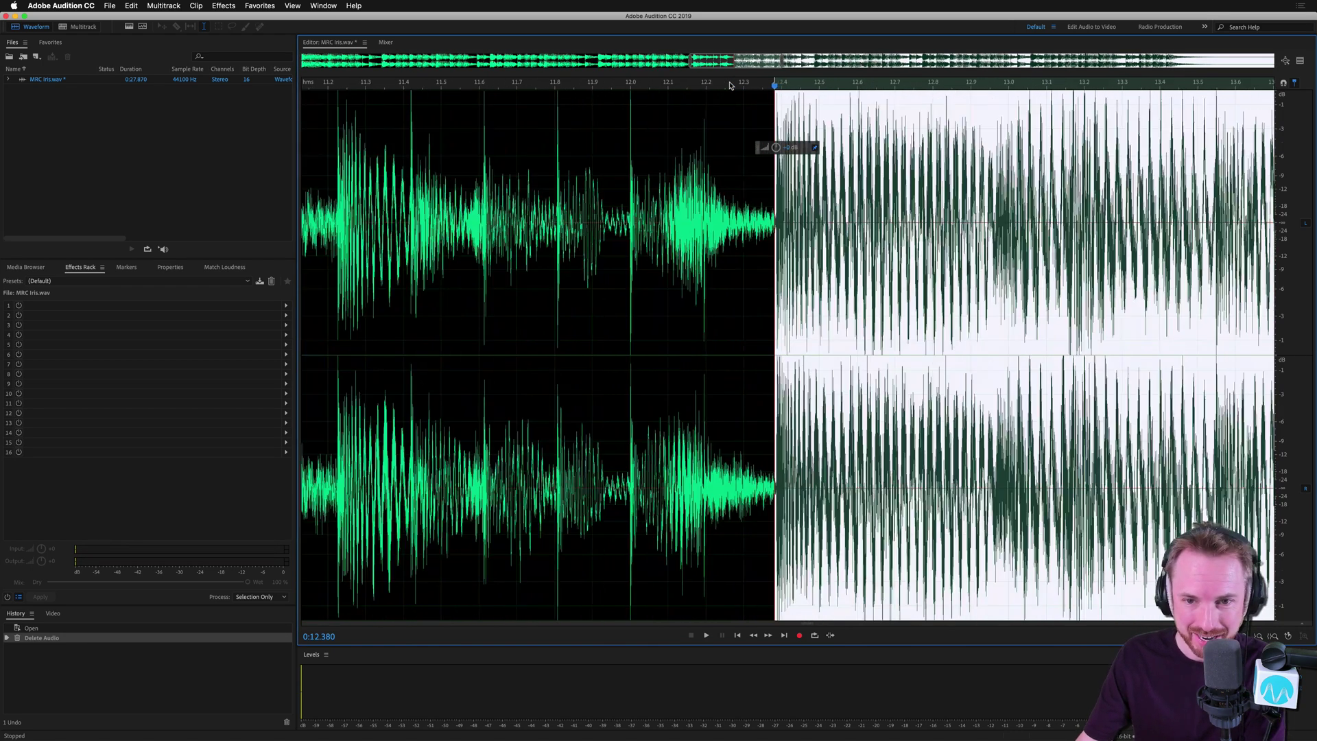
pyautogui.scroll(4, 779, 86)
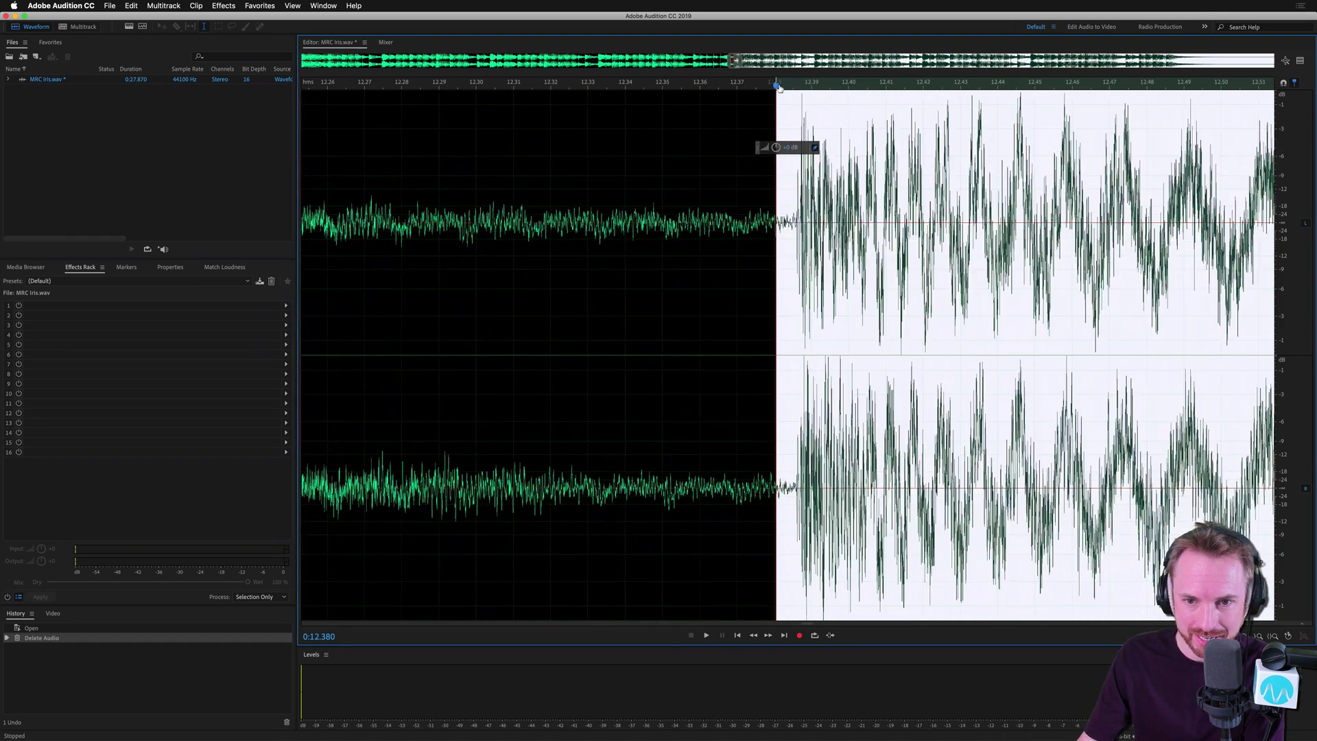
pyautogui.moveTo(773, 194); pyautogui.dragTo(793, 185)
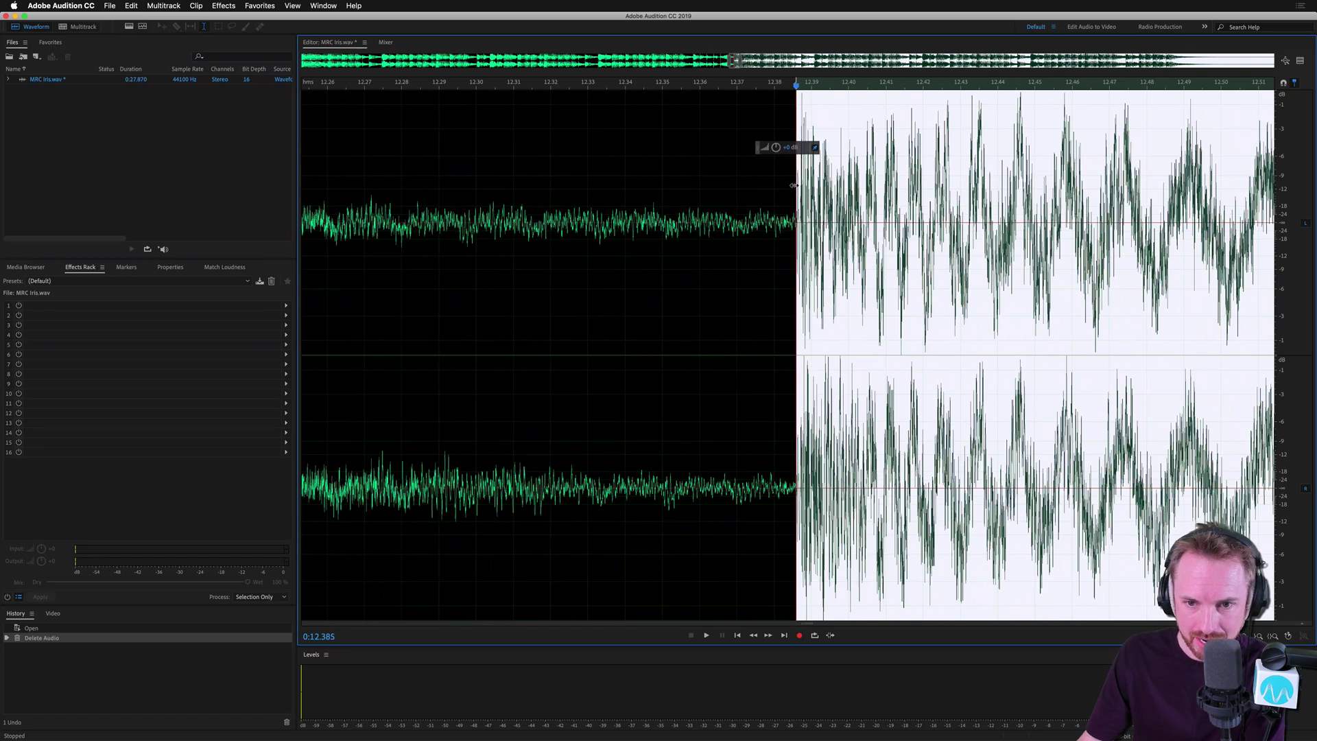
# Step: Delete the selected tail and audition the trimmed jingle with Loop Playback on
pyautogui.press('Delete')
pyautogui.press('\\')
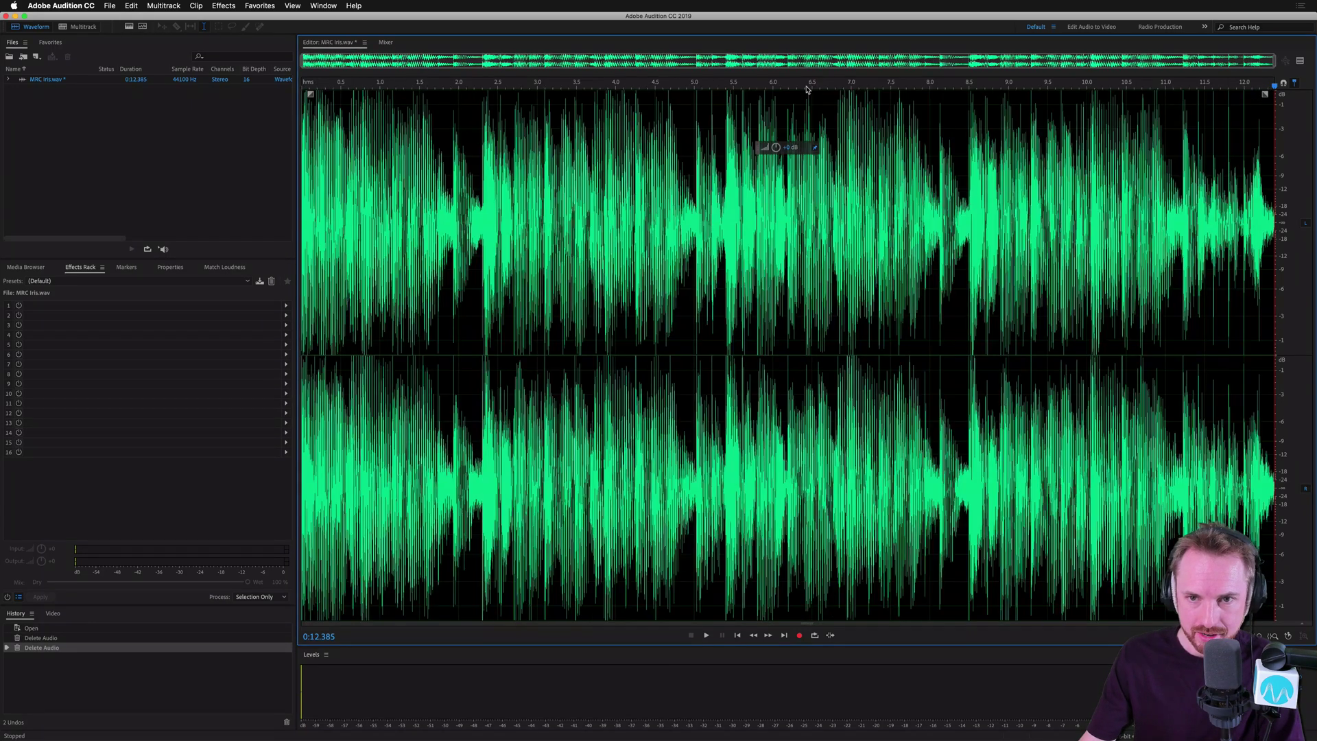
pyautogui.click(816, 634)
pyautogui.press('Home')
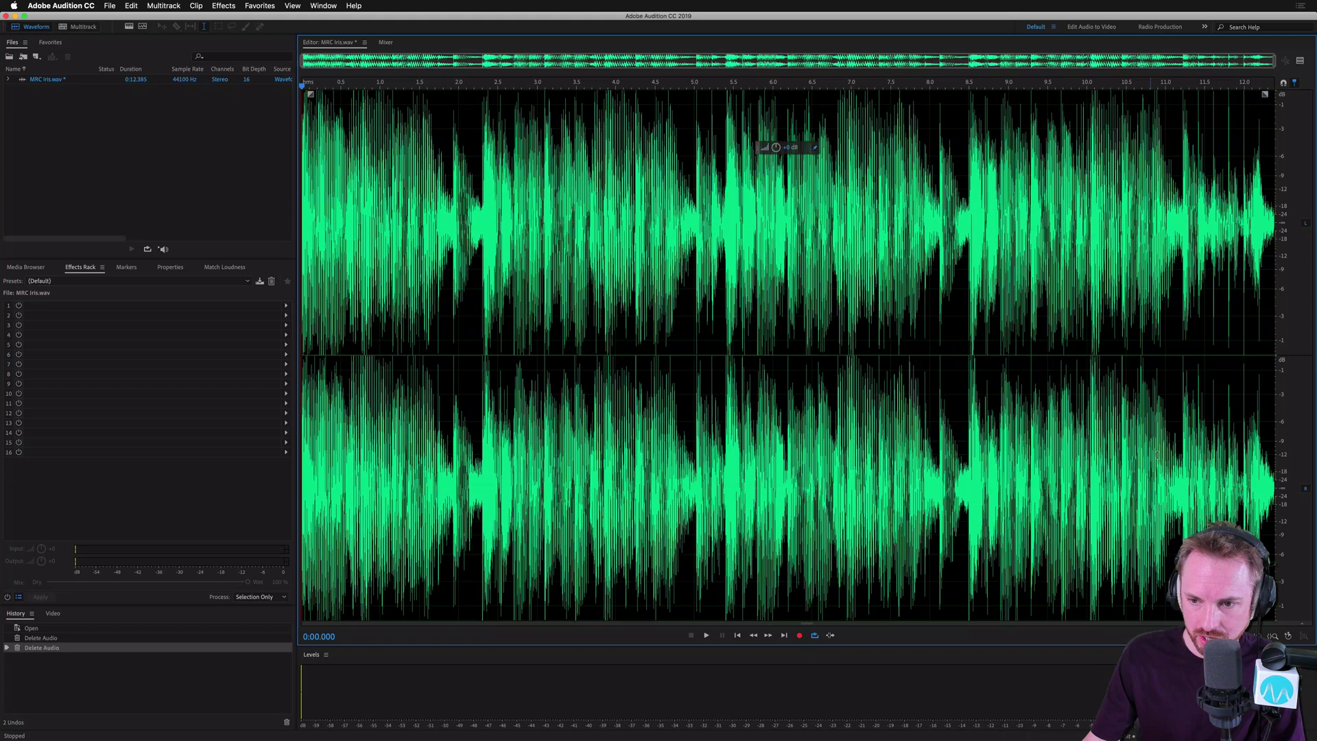
pyautogui.press('space')
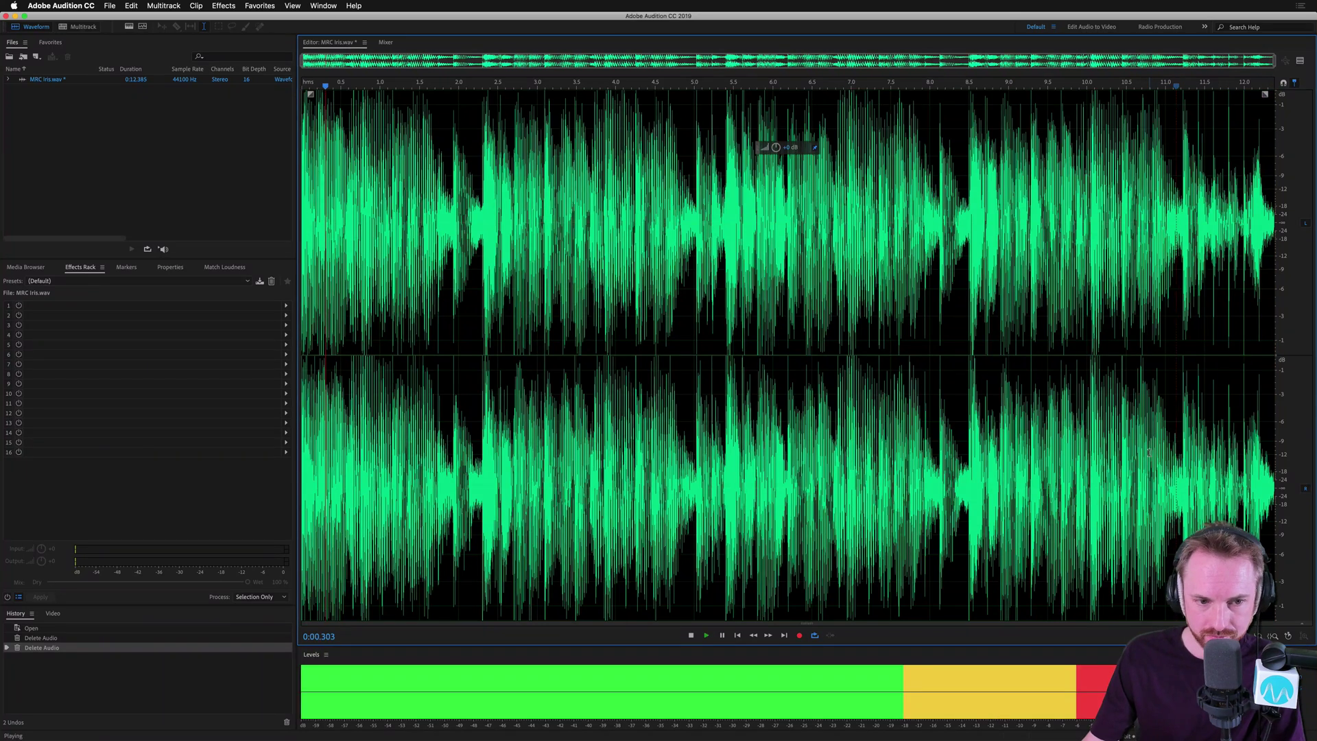
pyautogui.click(1116, 416)
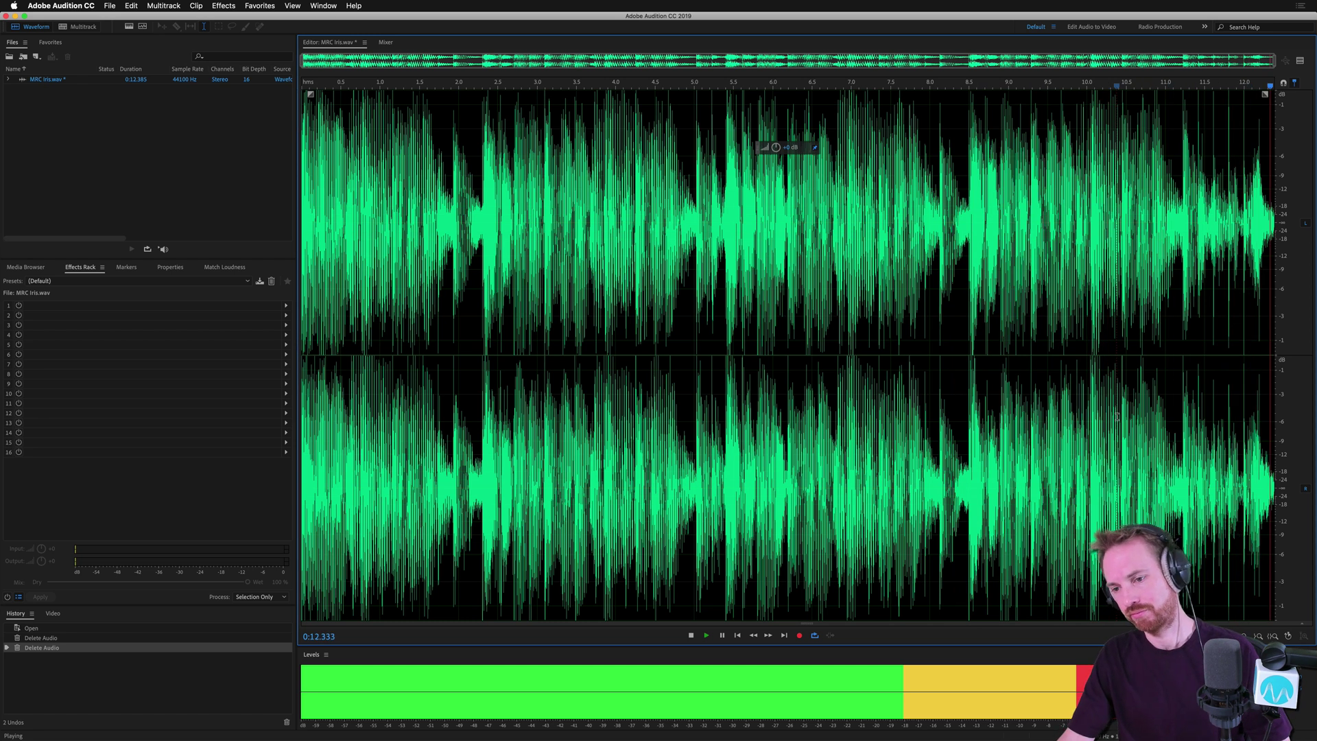
pyautogui.press('space')
# Step: Save the trimmed file as 'MRC Iris Loop.wav' and switch over to Farrago
pyautogui.click(657, 331)
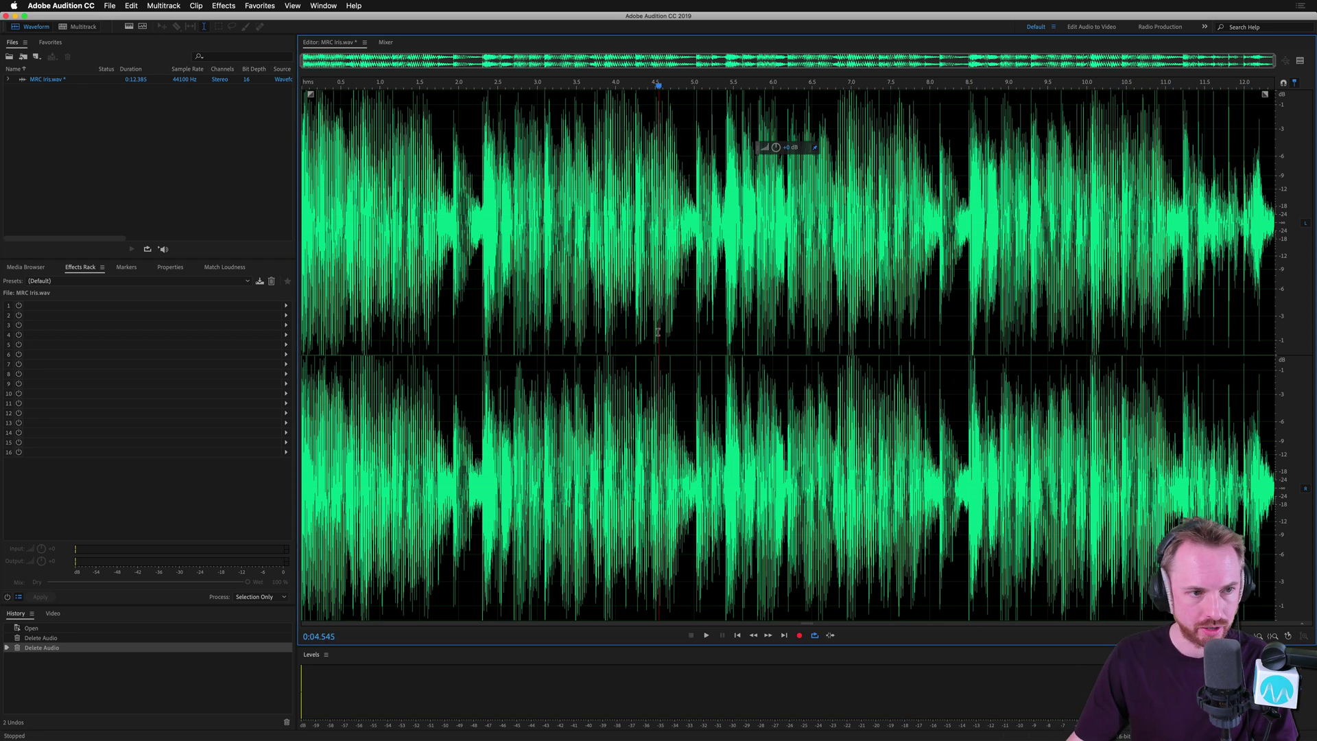
pyautogui.press('super+shift+s')
pyautogui.click(615, 320)
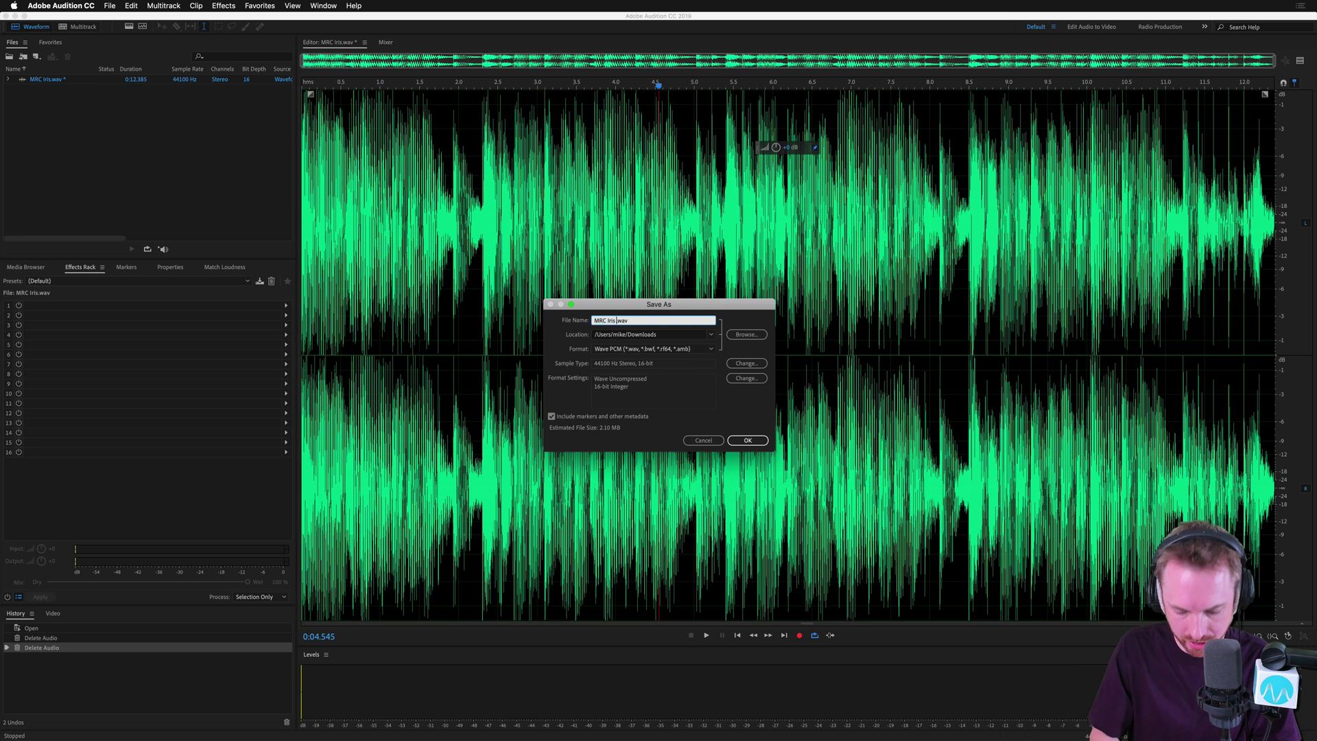
pyautogui.press('Return')
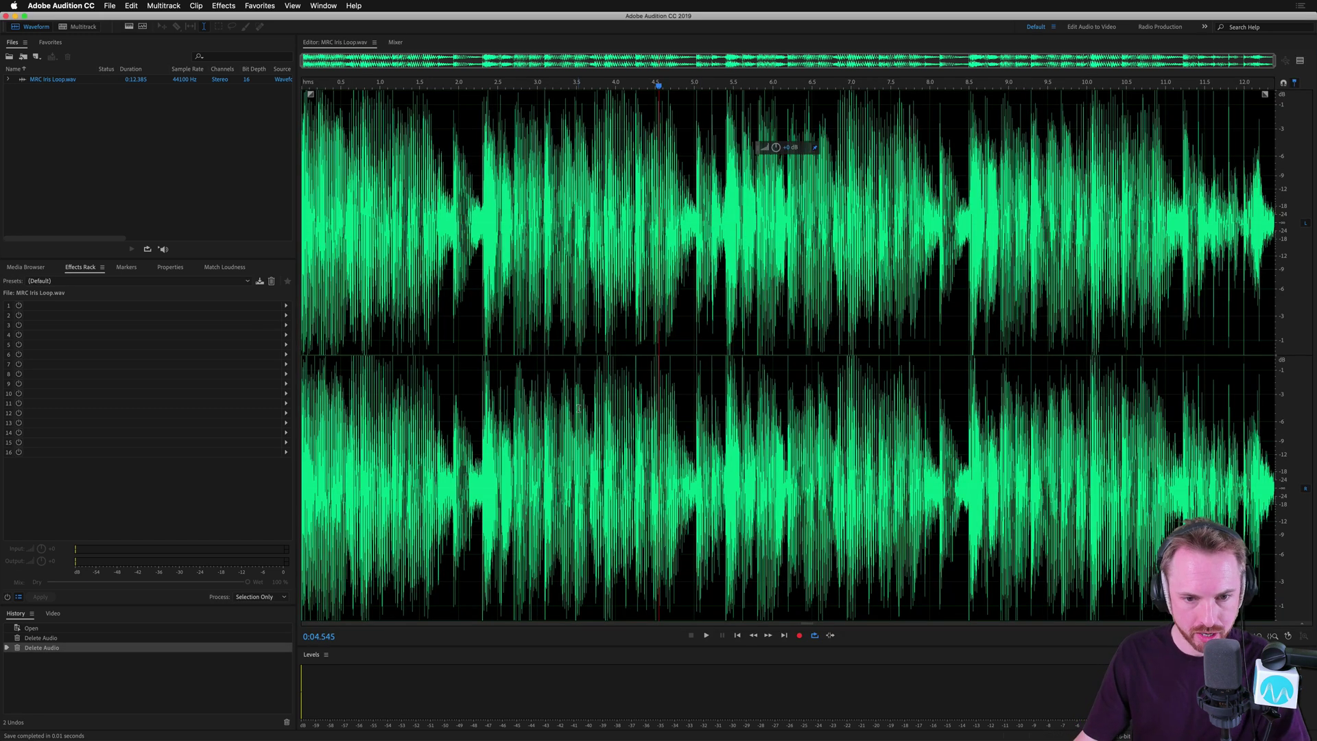
pyautogui.press('super+Tab')
# Step: Drag MRC Iris Loop.wav into Farrago's grid as a looping tile on hotkey N
pyautogui.click(469, 383)
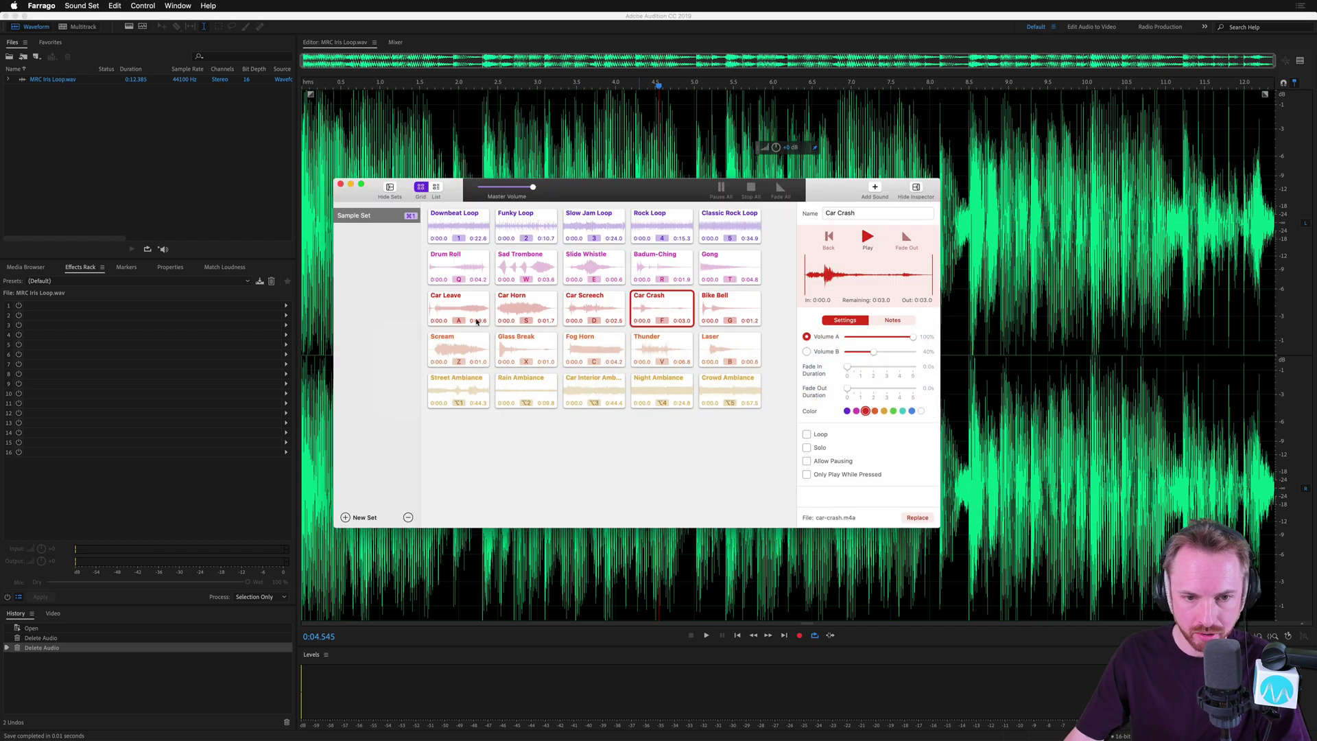
pyautogui.moveTo(53, 79); pyautogui.dragTo(738, 353)
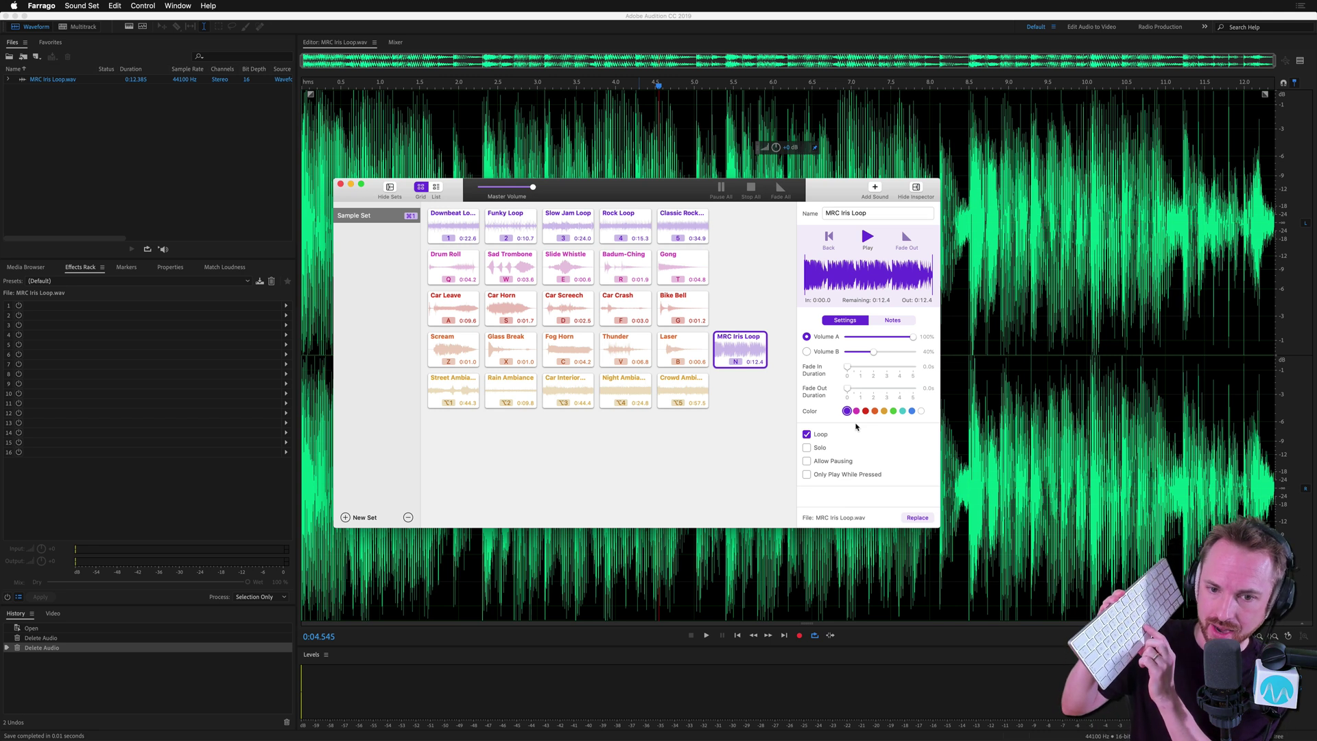
# Step: Trigger the MRC Iris Loop tile with the N key and let it repeat
pyautogui.press('n')
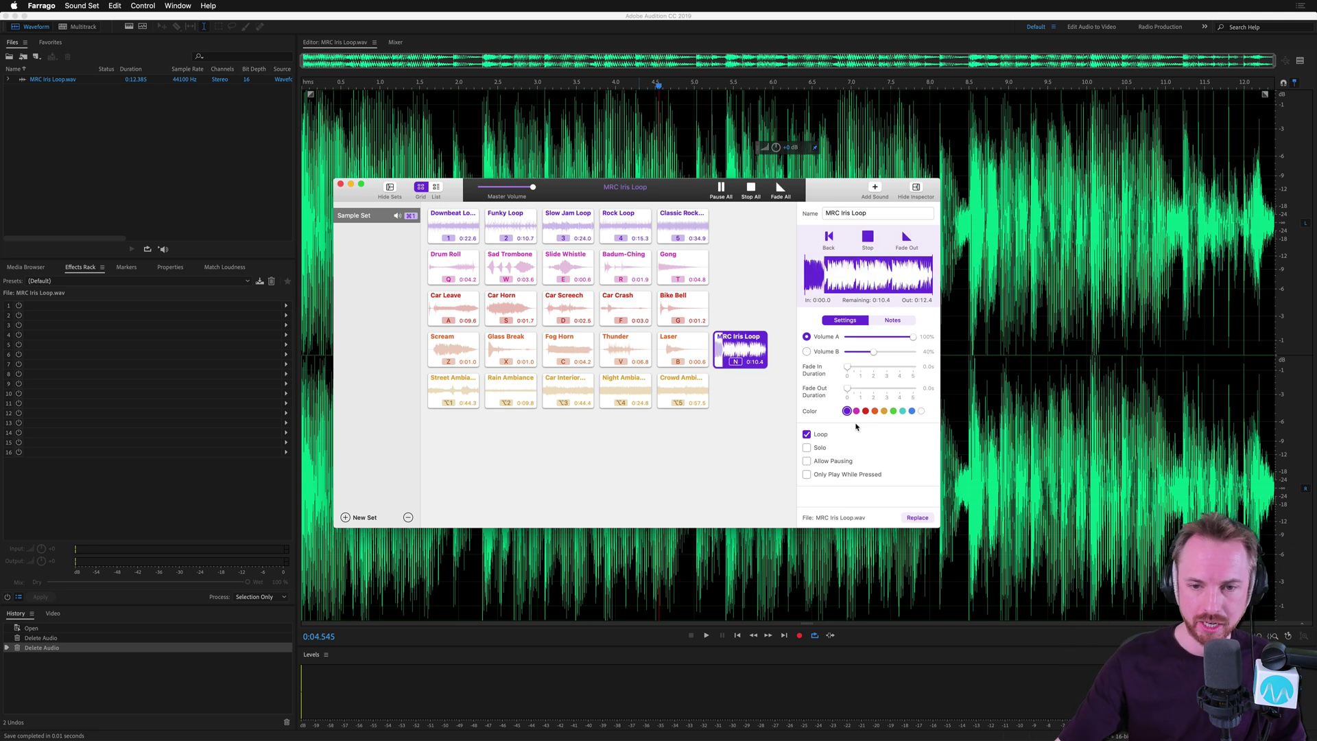